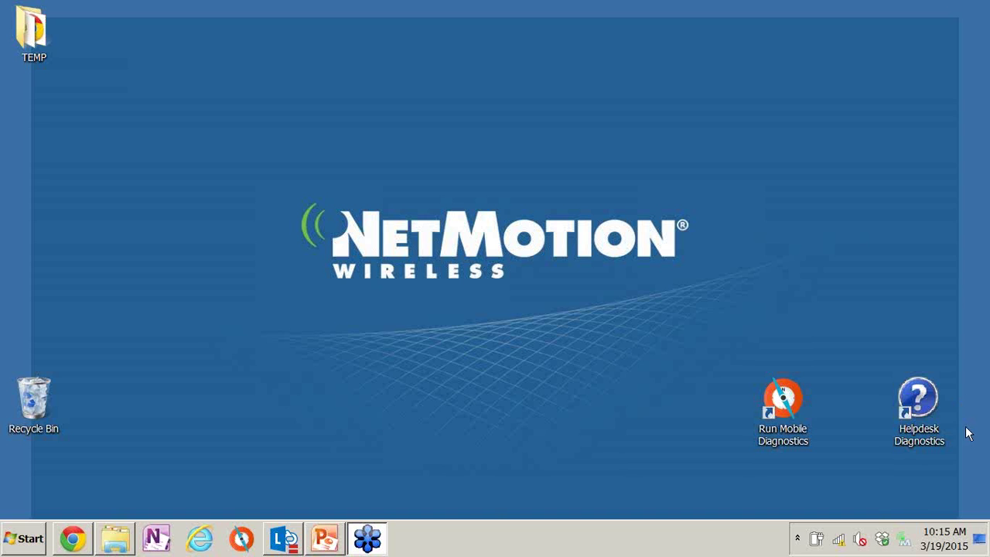
{"action": "right_click", "coordinate": [907, 541]}
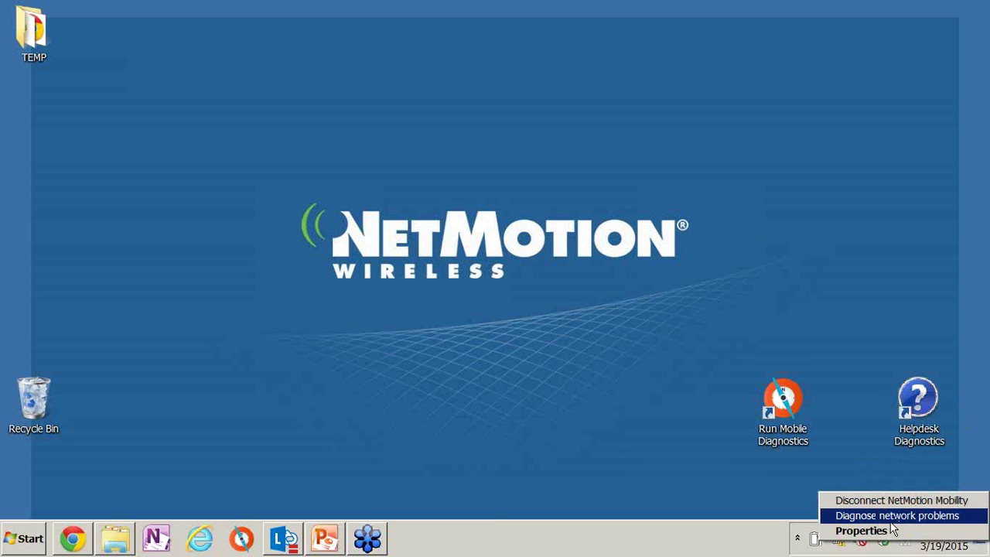
{"action": "left_click", "coordinate": [766, 495]}
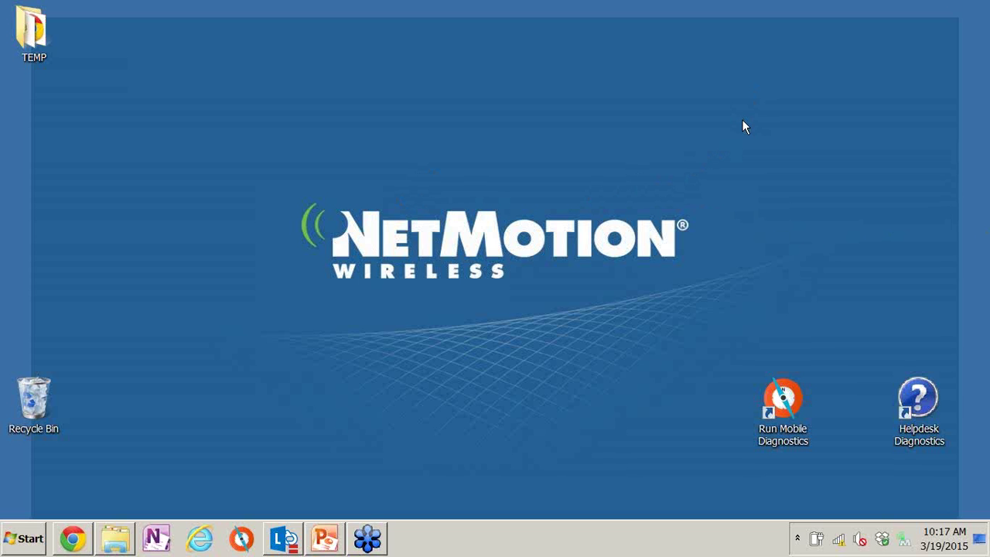
Switch to the Locality console in Chrome, reload the Mobile Diagnostic Reports page and log on again with the saved credentials
{"action": "left_click", "coordinate": [72, 538]}
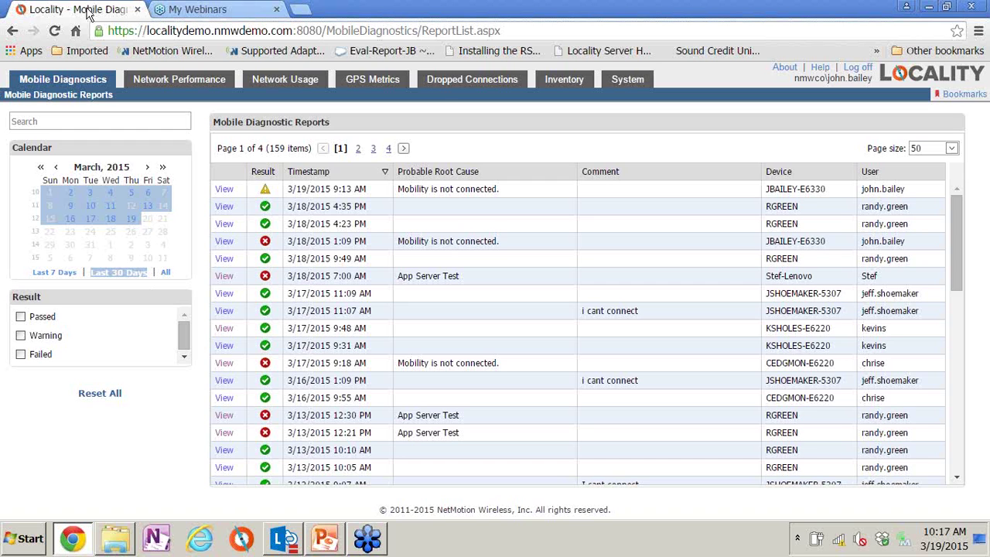
{"action": "left_click", "coordinate": [53, 31]}
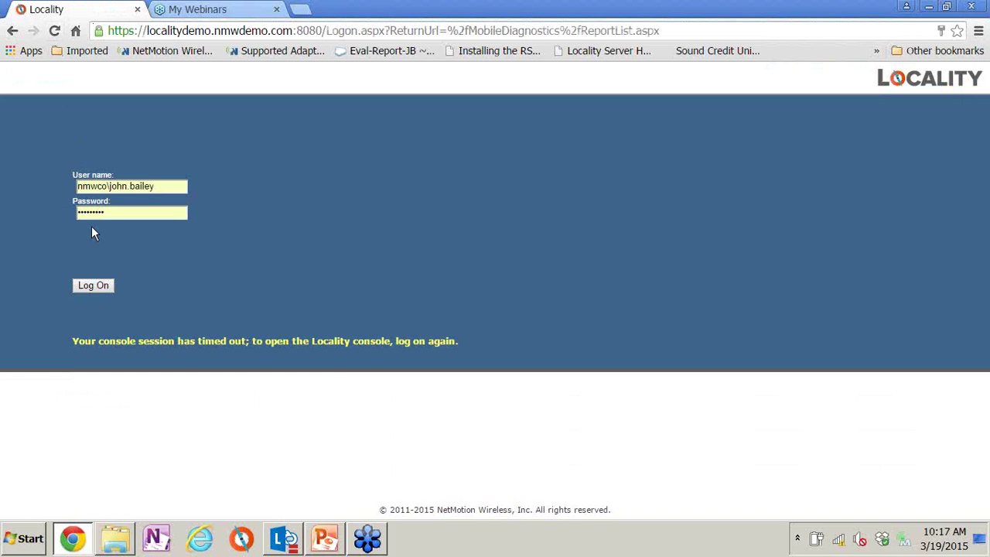
{"action": "left_click", "coordinate": [93, 285]}
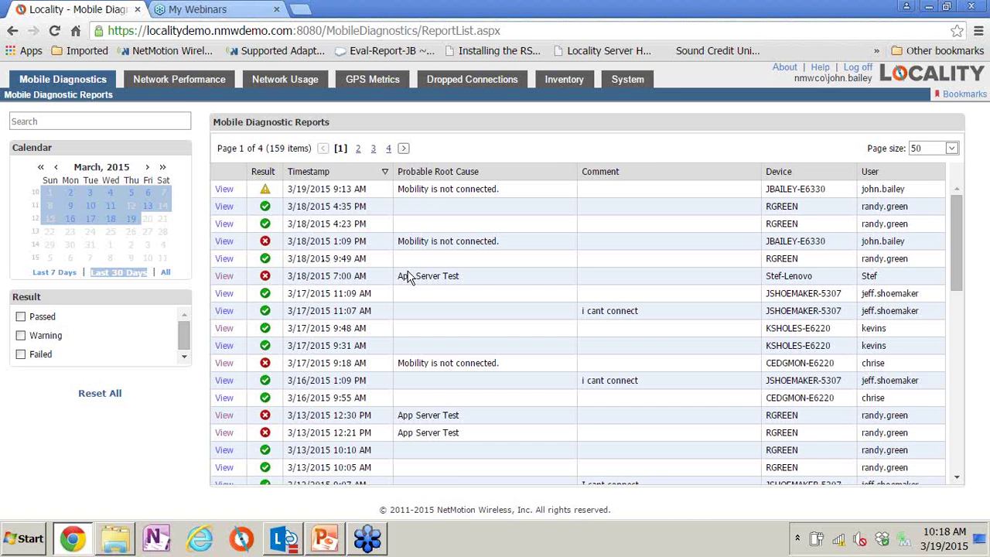
View the failed 3/11/2015 3:25 AM report commented "Mobile Hotspot Test", expand its App Server Test details and highlight the tested host and port
{"action": "scroll", "coordinate": [410, 279], "scroll_direction": "down", "scroll_amount": 2}
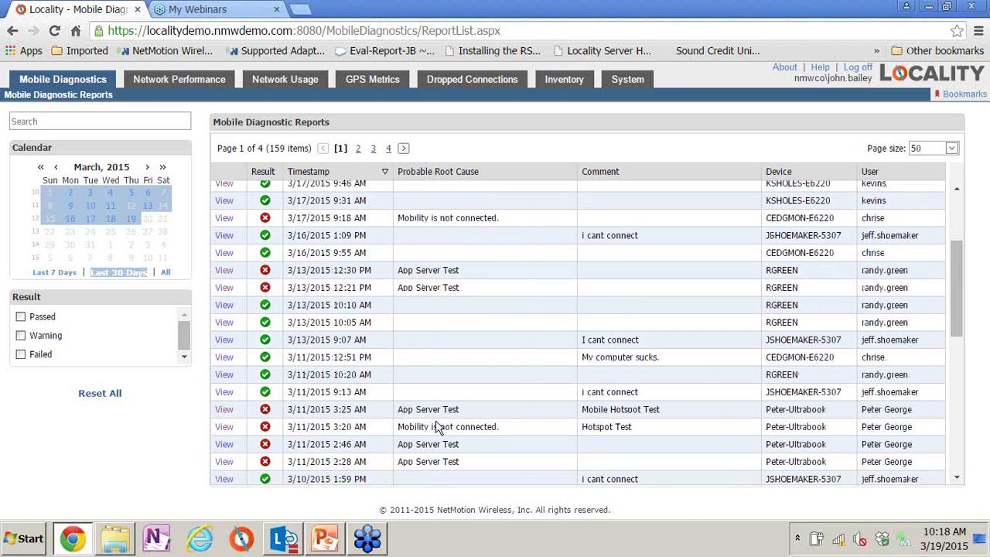
{"action": "left_click", "coordinate": [222, 412]}
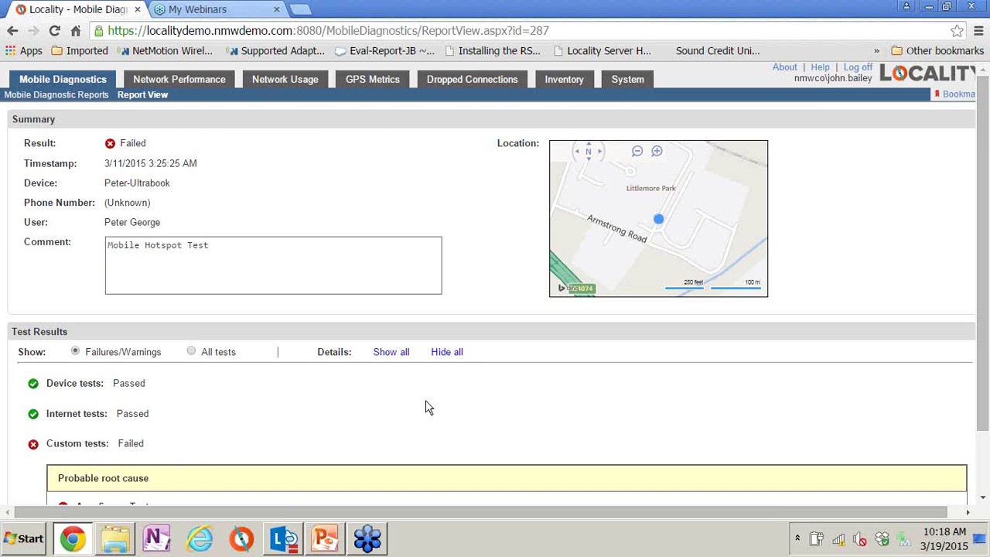
{"action": "scroll", "coordinate": [193, 460], "scroll_direction": "down", "scroll_amount": 2}
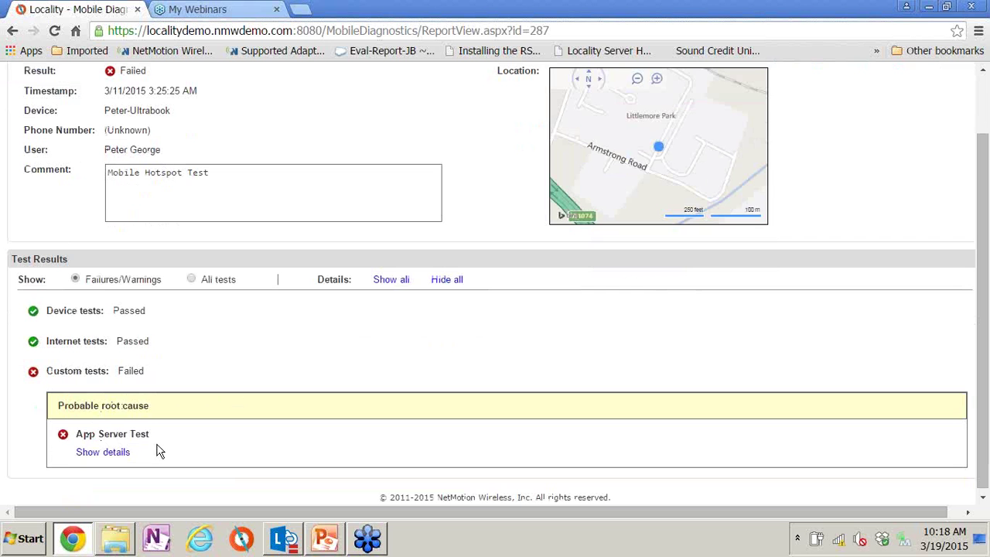
{"action": "left_click", "coordinate": [124, 454]}
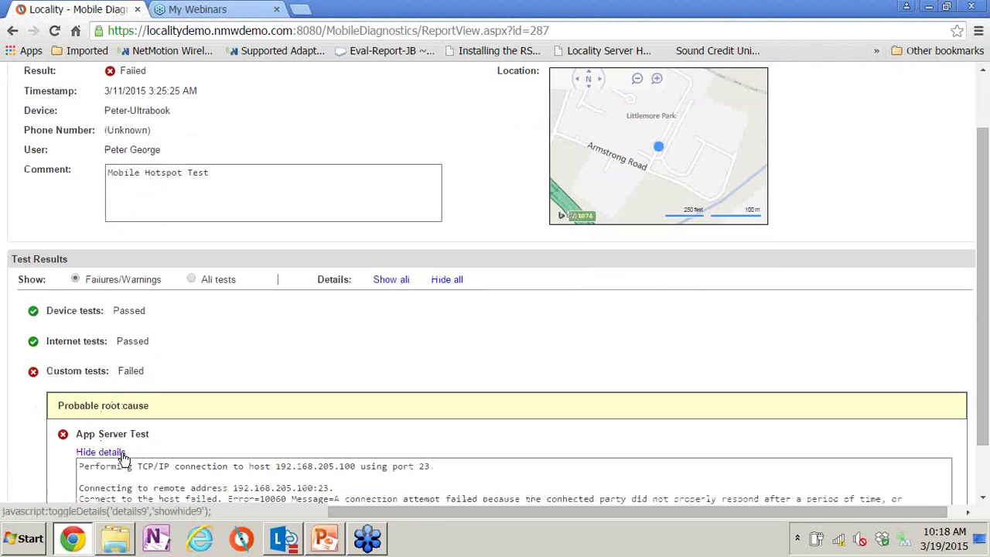
{"action": "scroll", "coordinate": [321, 452], "scroll_direction": "down", "scroll_amount": 1}
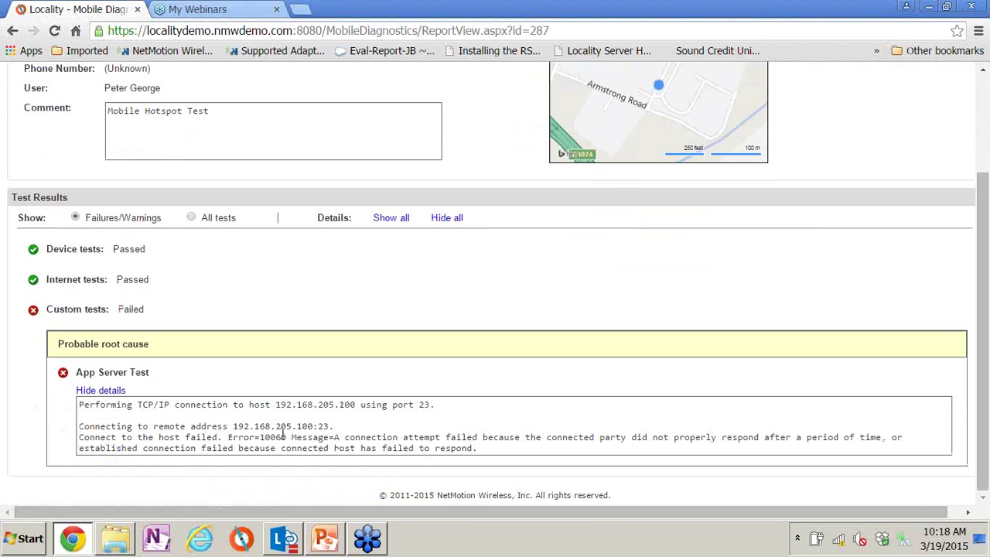
{"action": "left_click_drag", "start_coordinate": [276, 405], "coordinate": [511, 423]}
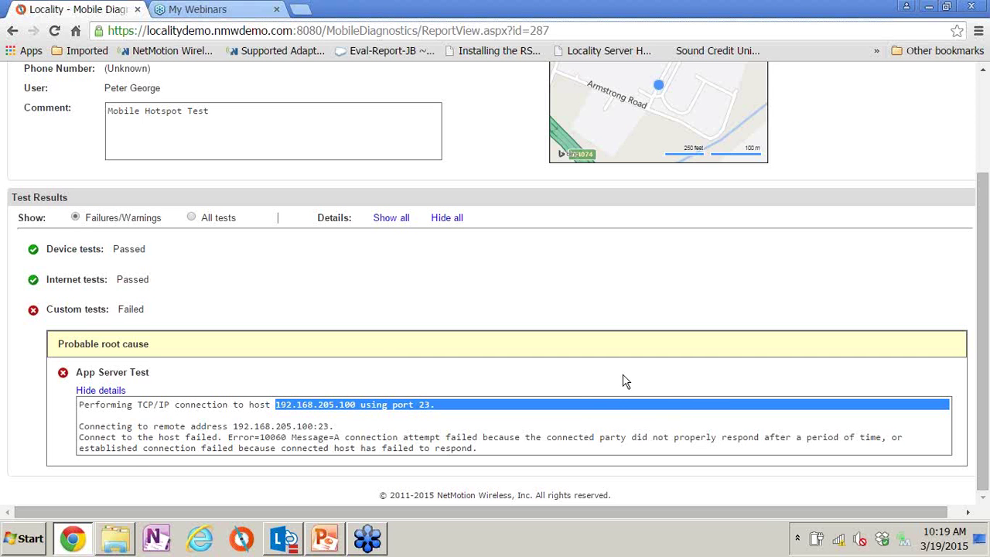
Show all tests in the report's Test Results instead of only failures and warnings
{"action": "scroll", "coordinate": [627, 379], "scroll_direction": "up", "scroll_amount": 2}
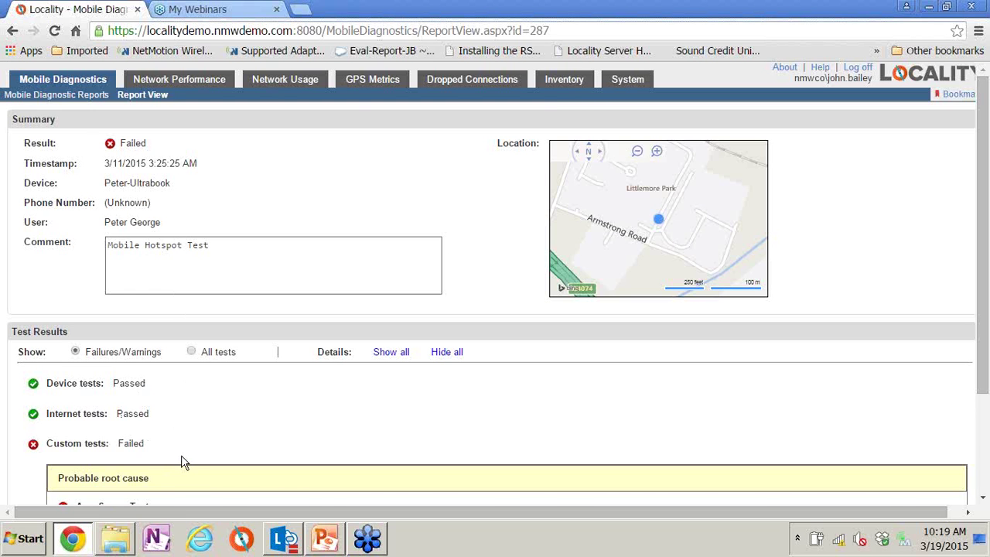
{"action": "scroll", "coordinate": [181, 461], "scroll_direction": "down", "scroll_amount": 1}
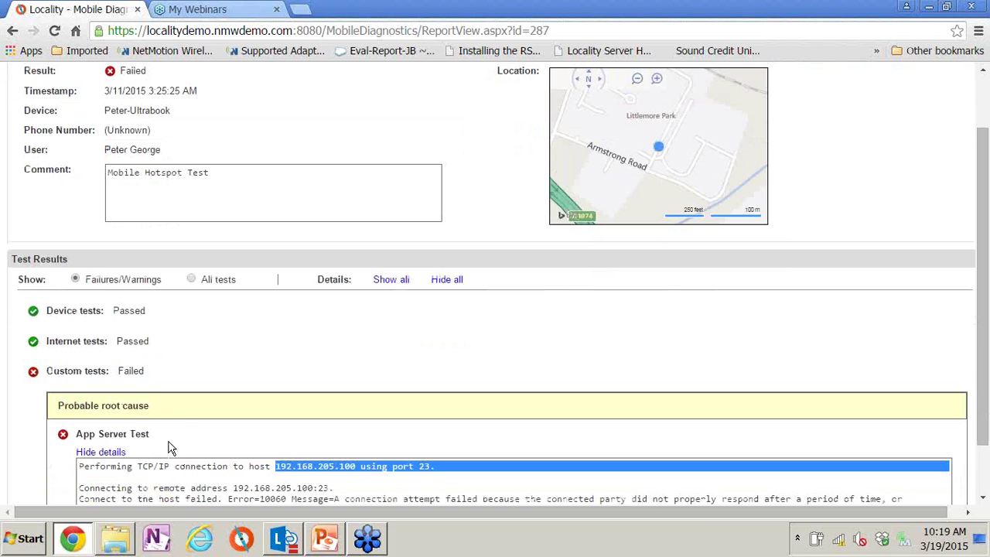
{"action": "left_click", "coordinate": [191, 280]}
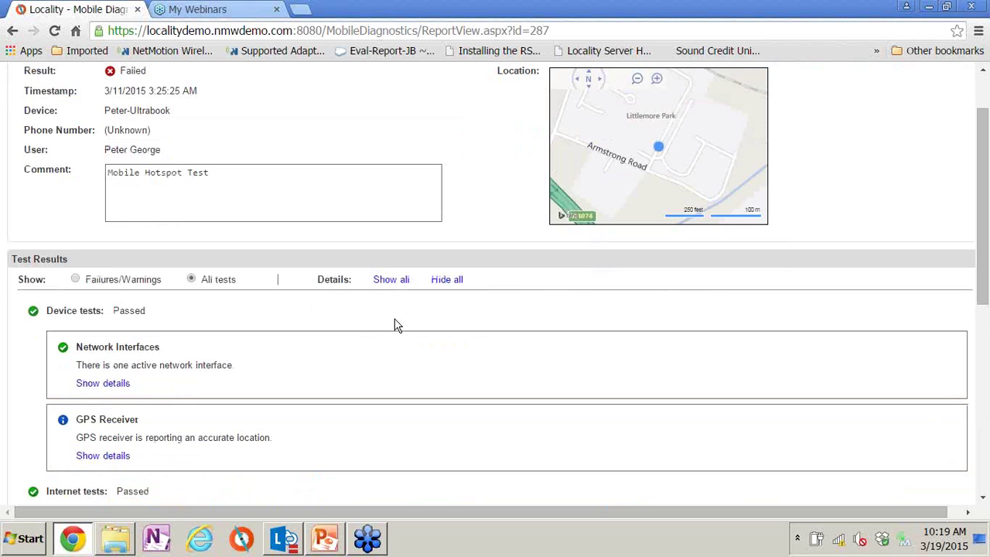
Expand the Internet Connectivity test details and examine the ping replies, ping statistics and page load details, highlighting the loaded page's URL
{"action": "scroll", "coordinate": [512, 297], "scroll_direction": "down", "scroll_amount": 3}
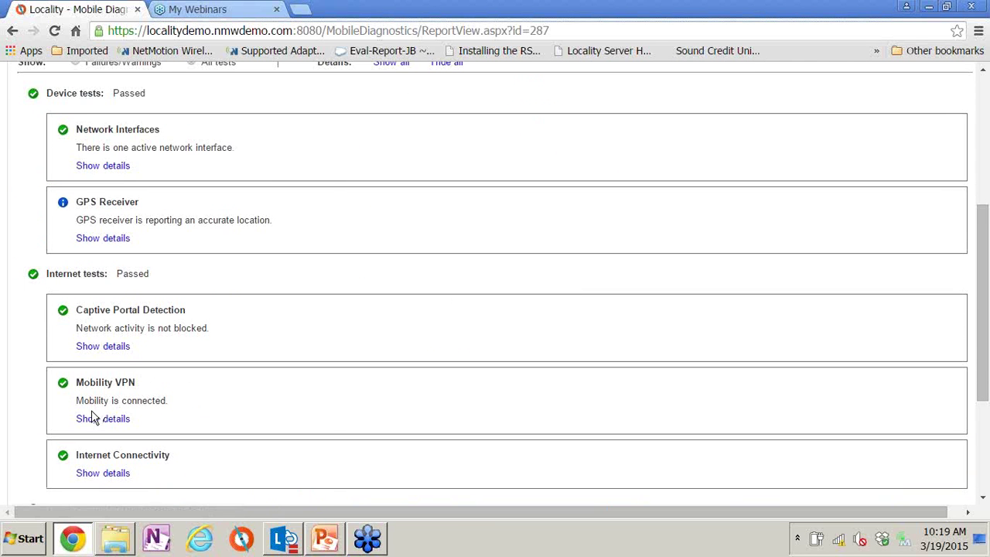
{"action": "left_click", "coordinate": [98, 474]}
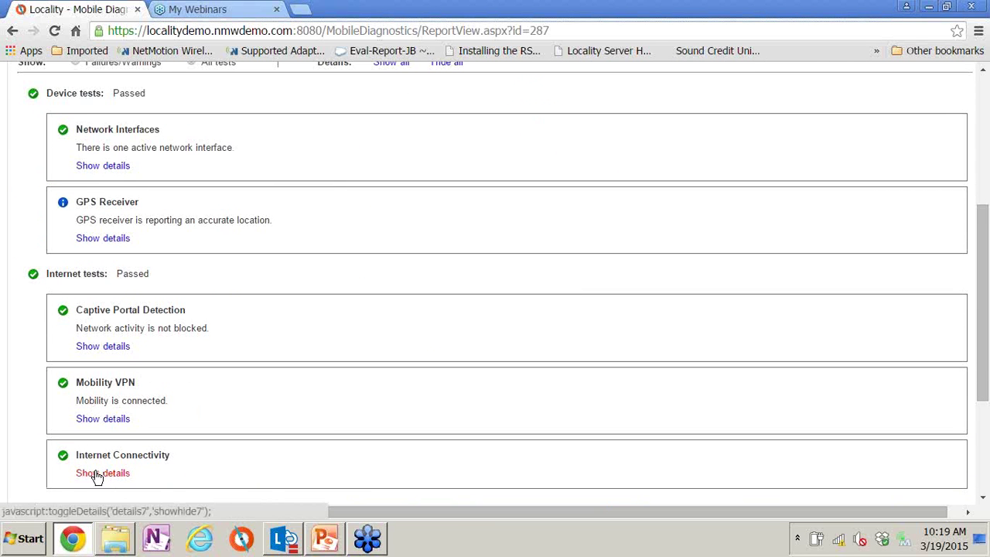
{"action": "scroll", "coordinate": [572, 262], "scroll_direction": "down", "scroll_amount": 3}
{"action": "scroll", "coordinate": [573, 262], "scroll_direction": "down", "scroll_amount": 1}
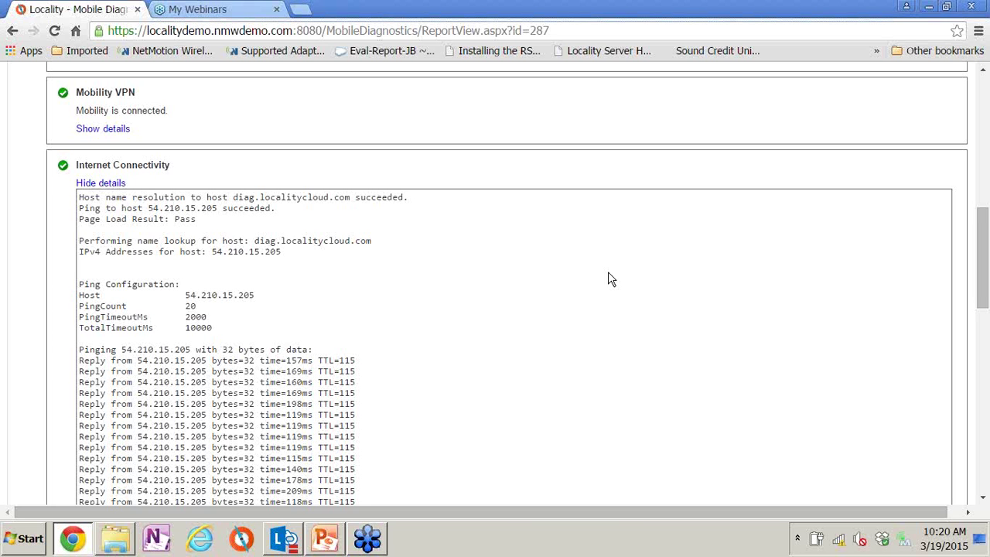
{"action": "scroll", "coordinate": [393, 369], "scroll_direction": "down", "scroll_amount": 3}
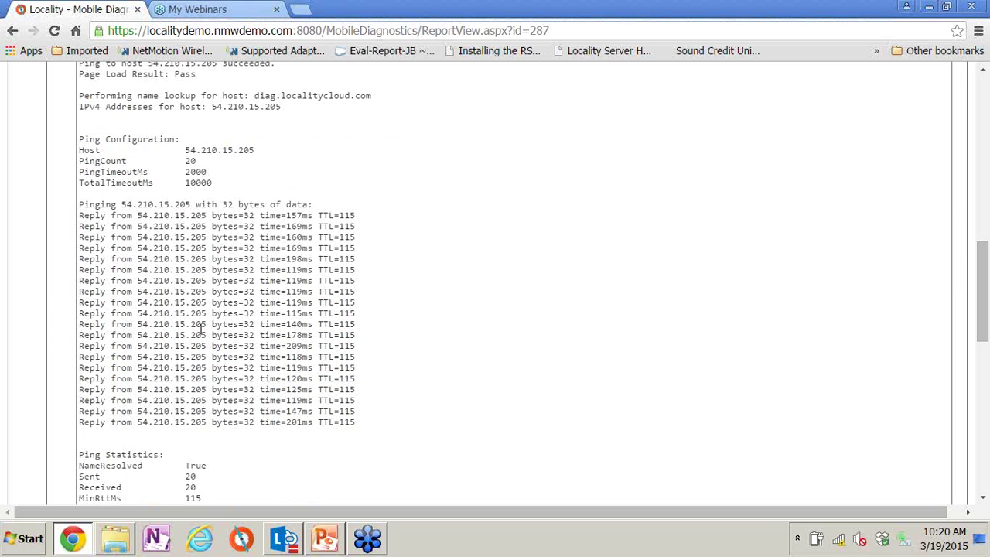
{"action": "scroll", "coordinate": [413, 387], "scroll_direction": "down", "scroll_amount": 3}
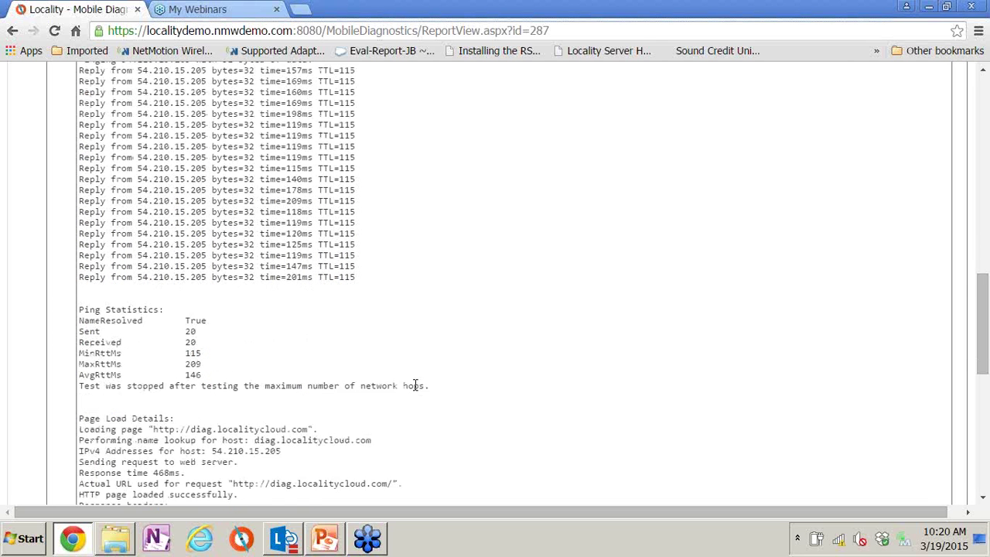
{"action": "scroll", "coordinate": [415, 387], "scroll_direction": "down", "scroll_amount": 1}
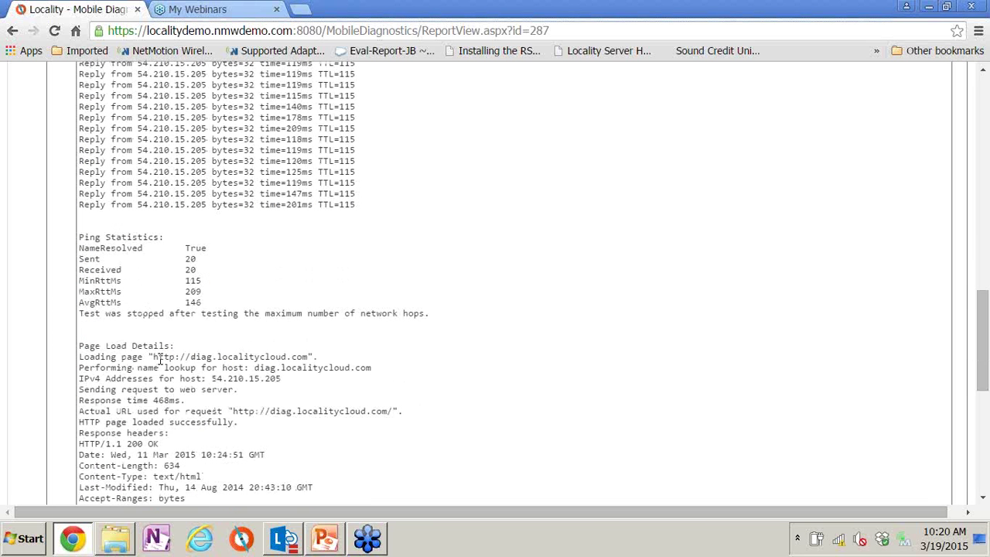
{"action": "left_click_drag", "start_coordinate": [159, 359], "coordinate": [301, 352]}
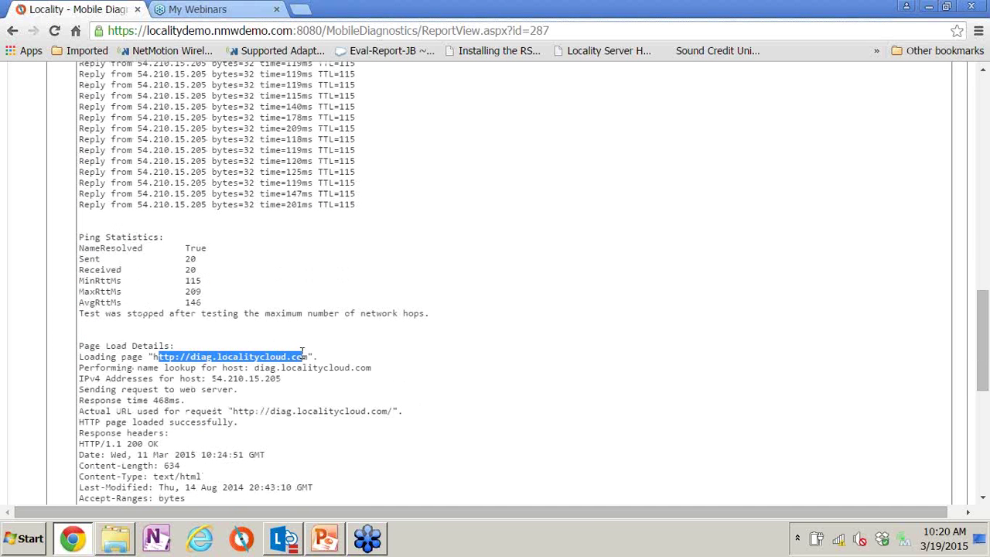
{"action": "scroll", "coordinate": [354, 368], "scroll_direction": "down", "scroll_amount": 2}
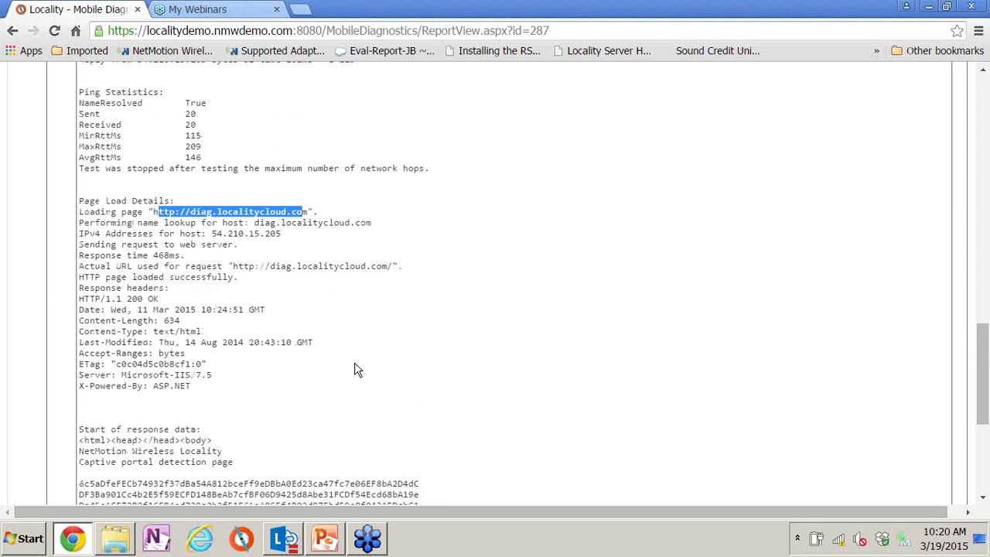
{"action": "scroll", "coordinate": [354, 368], "scroll_direction": "down", "scroll_amount": 2}
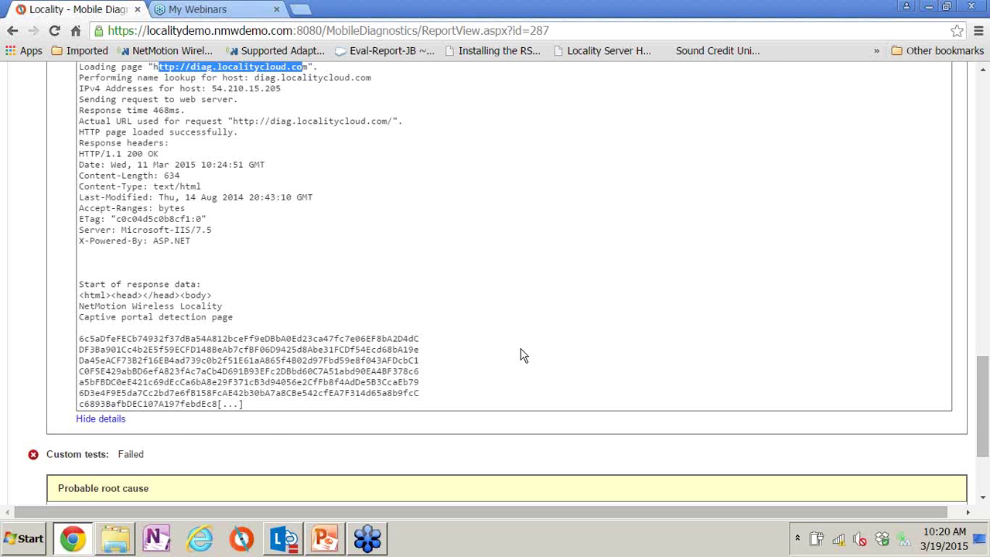
Expand the Network Interfaces test details and examine the interface list, the detailed adapter information and the detected Wi-Fi networks
{"action": "scroll", "coordinate": [515, 281], "scroll_direction": "up", "scroll_amount": 20}
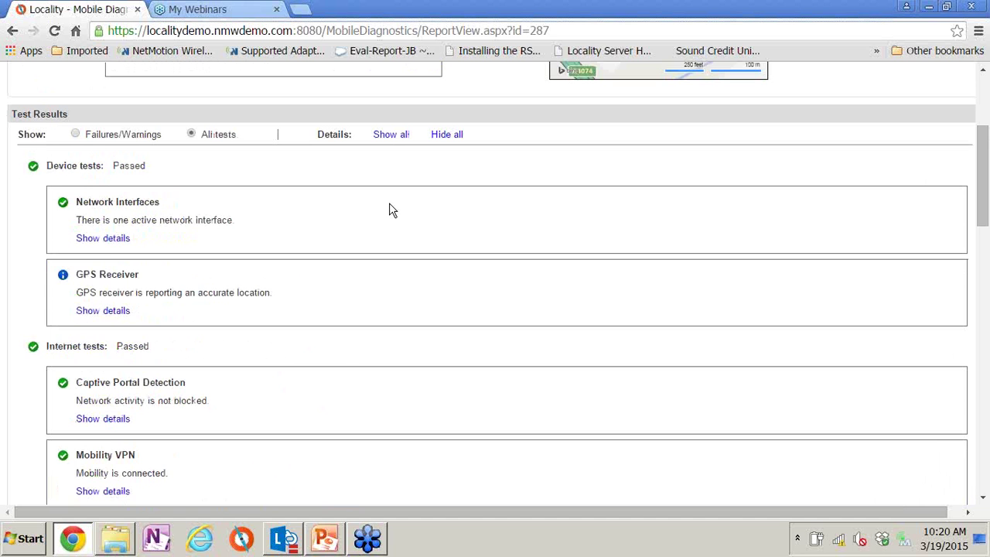
{"action": "left_click", "coordinate": [108, 238]}
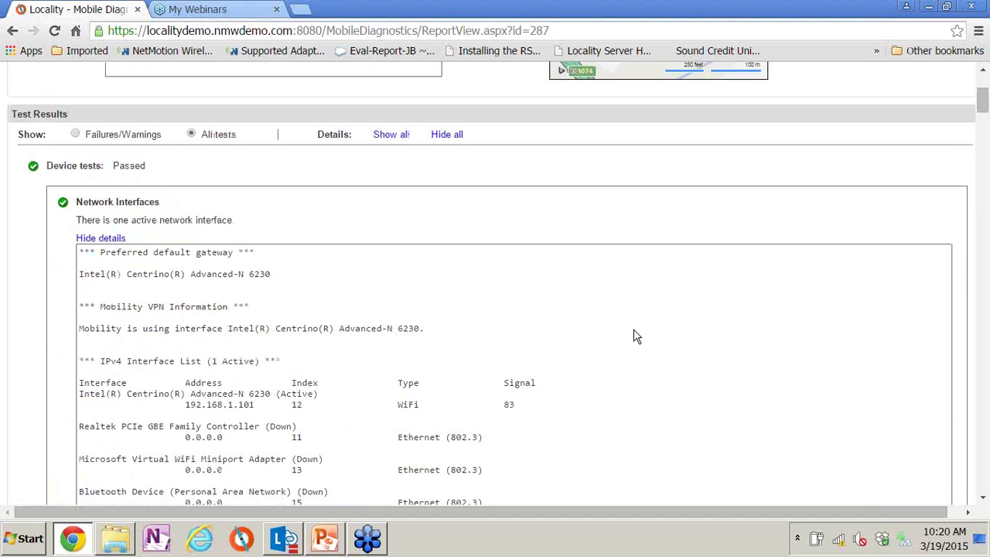
{"action": "scroll", "coordinate": [625, 323], "scroll_direction": "down", "scroll_amount": 1}
{"action": "scroll", "coordinate": [625, 324], "scroll_direction": "down", "scroll_amount": 6}
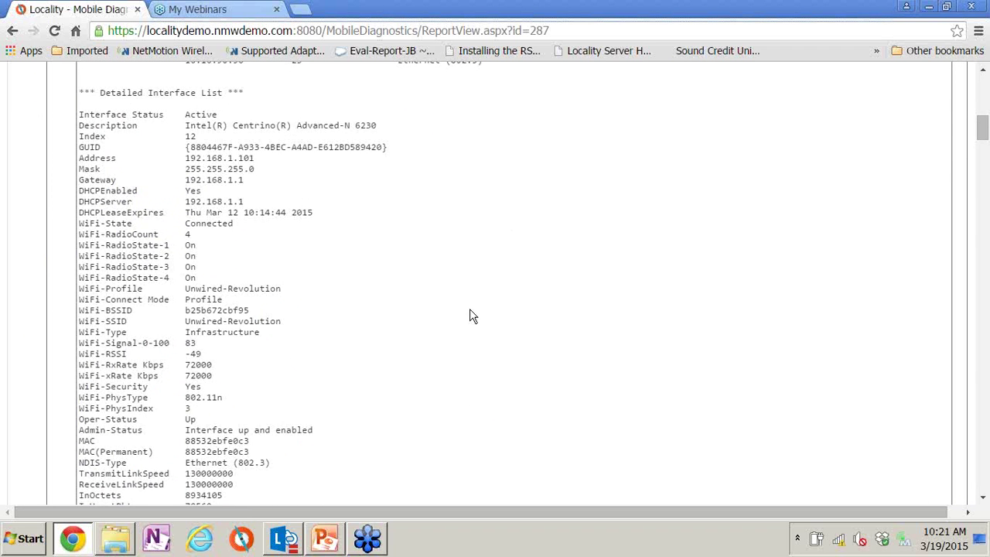
{"action": "scroll", "coordinate": [464, 301], "scroll_direction": "down", "scroll_amount": 4}
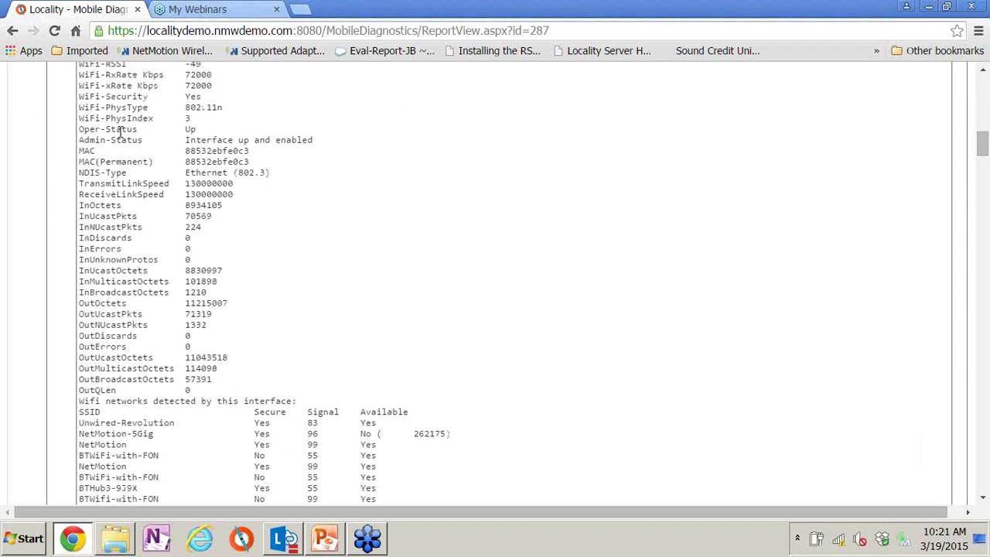
{"action": "scroll", "coordinate": [343, 199], "scroll_direction": "down", "scroll_amount": 4}
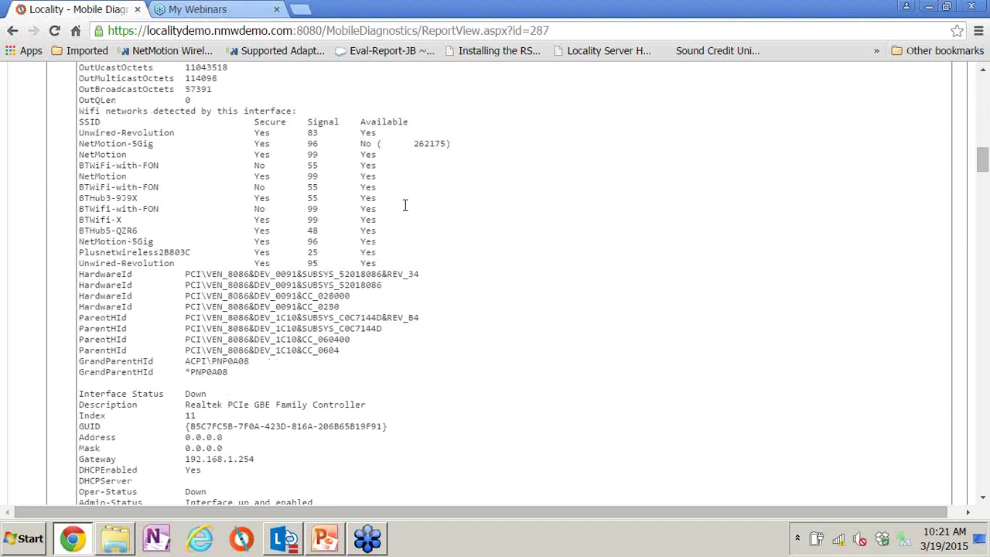
{"action": "scroll", "coordinate": [473, 226], "scroll_direction": "down", "scroll_amount": 2}
{"action": "scroll", "coordinate": [472, 223], "scroll_direction": "down", "scroll_amount": 1}
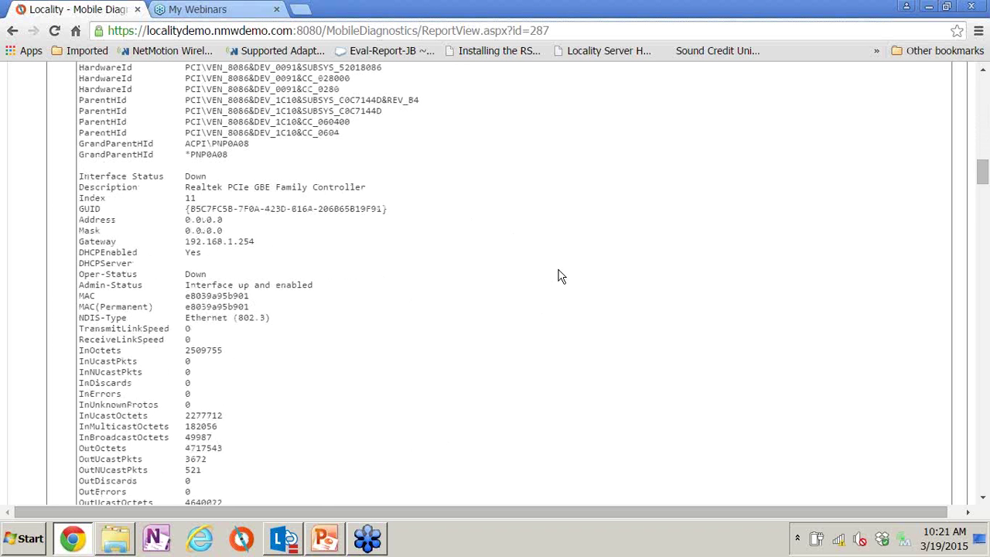
{"action": "scroll", "coordinate": [560, 275], "scroll_direction": "down", "scroll_amount": 5}
{"action": "scroll", "coordinate": [562, 276], "scroll_direction": "down", "scroll_amount": 4}
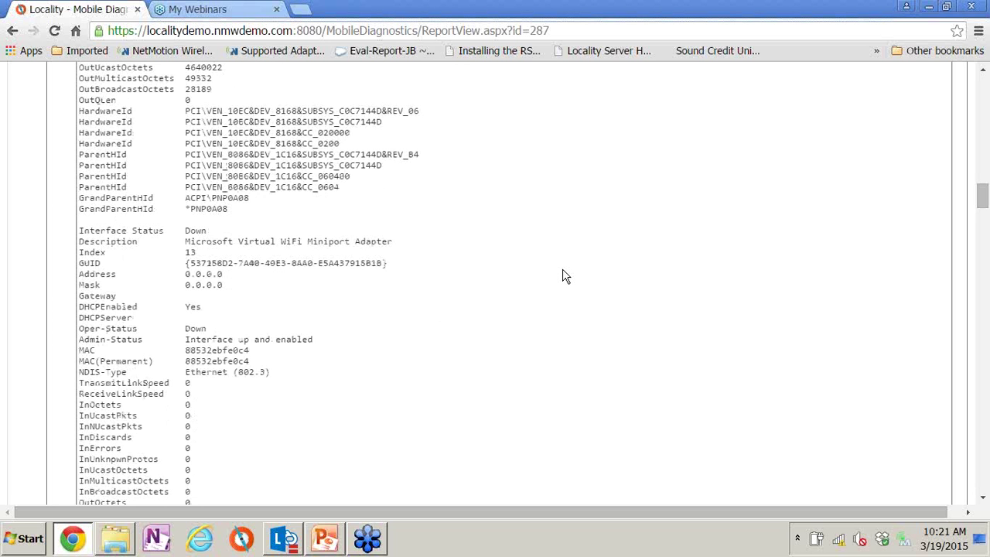
{"action": "scroll", "coordinate": [583, 300], "scroll_direction": "down", "scroll_amount": 2}
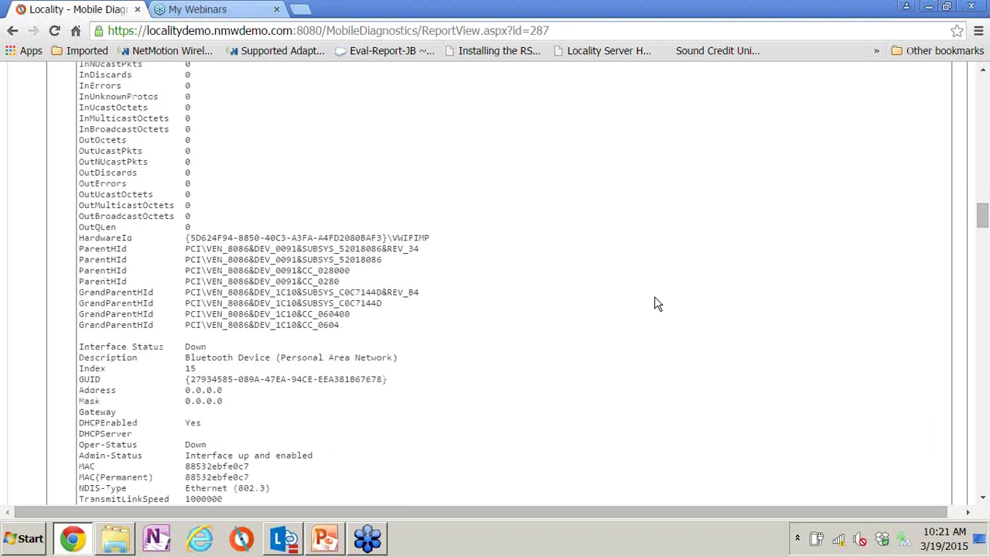
{"action": "scroll", "coordinate": [654, 298], "scroll_direction": "up", "scroll_amount": 15}
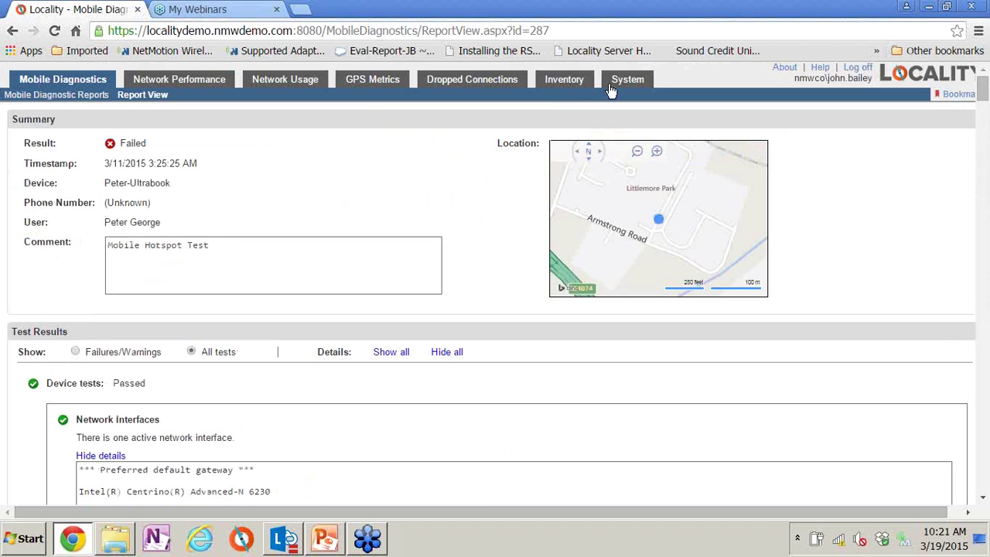
In the system's Mobile Diagnostics settings, start a new custom test and compare the TCP Connect, Traceroute and HTTP/HTTPS fields
{"action": "left_click", "coordinate": [627, 81]}
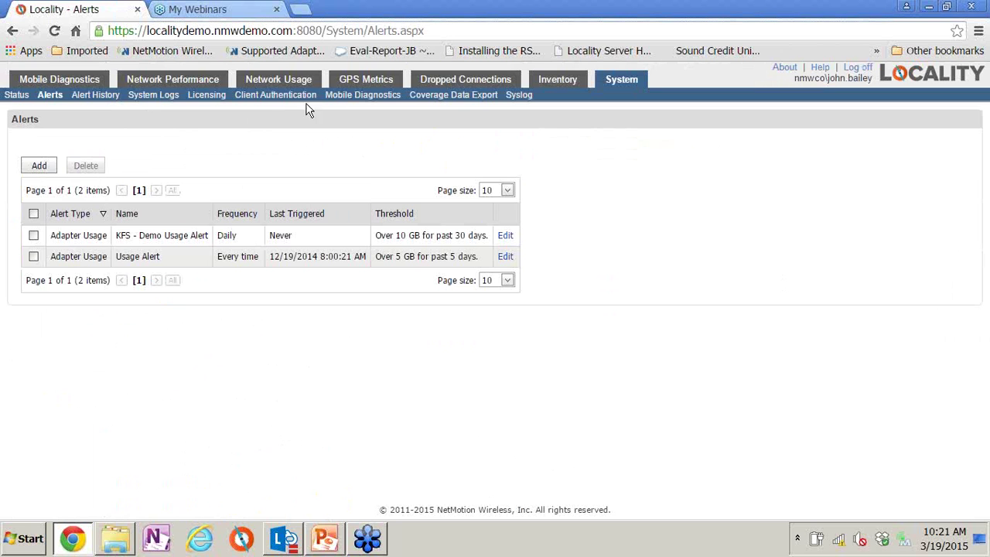
{"action": "left_click", "coordinate": [339, 99]}
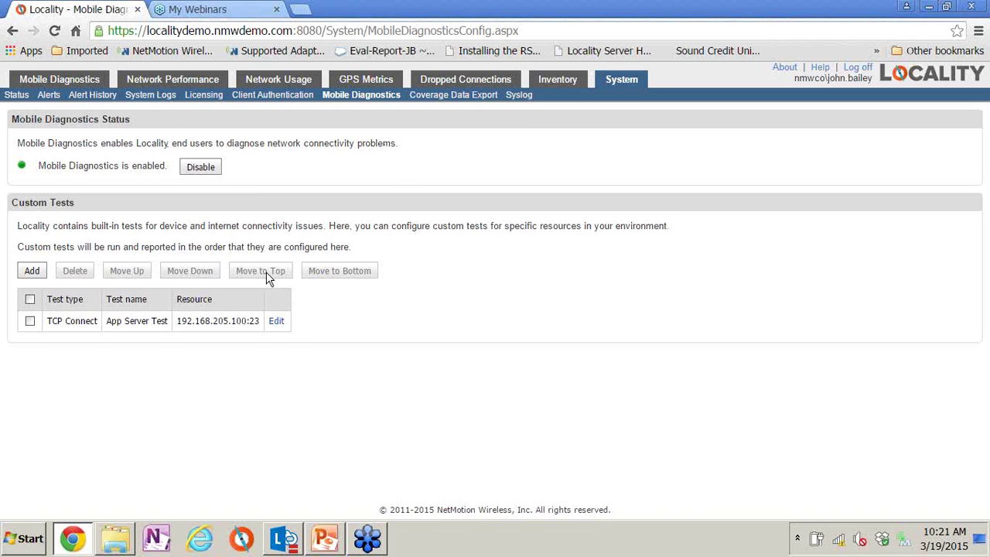
{"action": "left_click", "coordinate": [32, 271]}
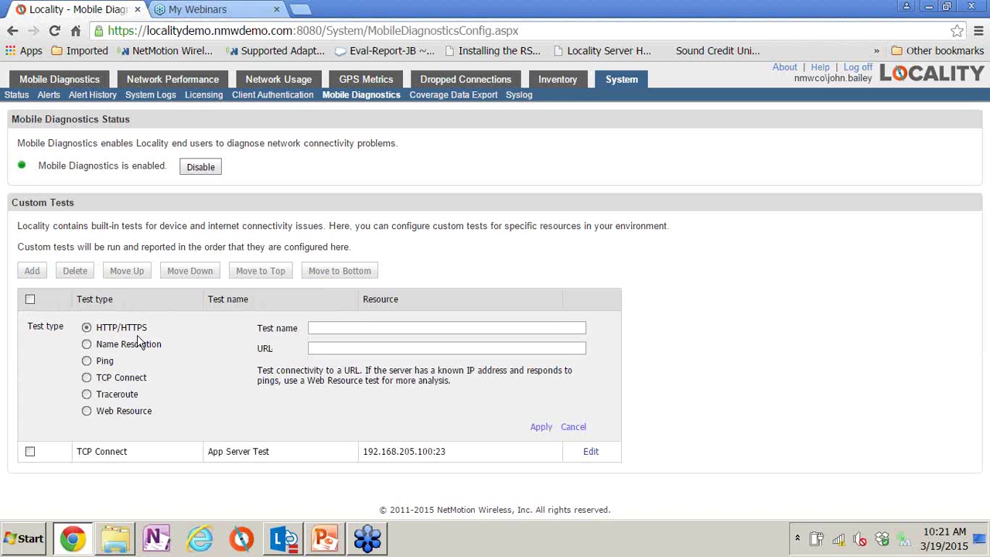
{"action": "left_click", "coordinate": [87, 378]}
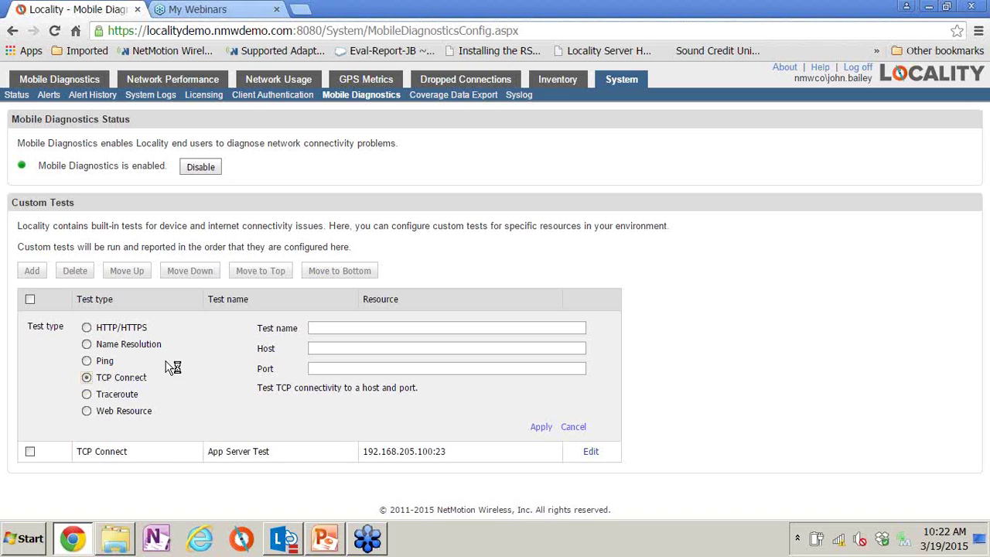
{"action": "left_click", "coordinate": [89, 395]}
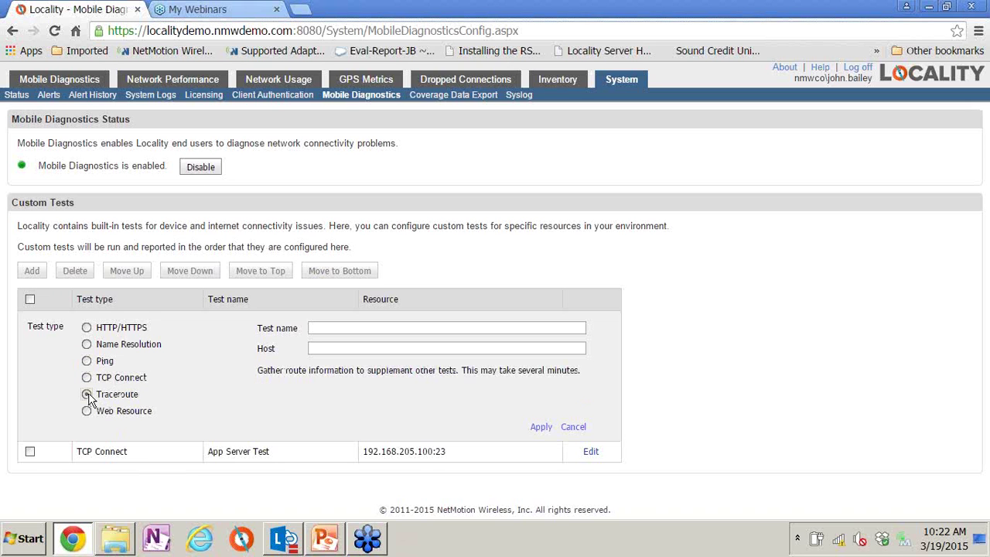
{"action": "left_click", "coordinate": [87, 328]}
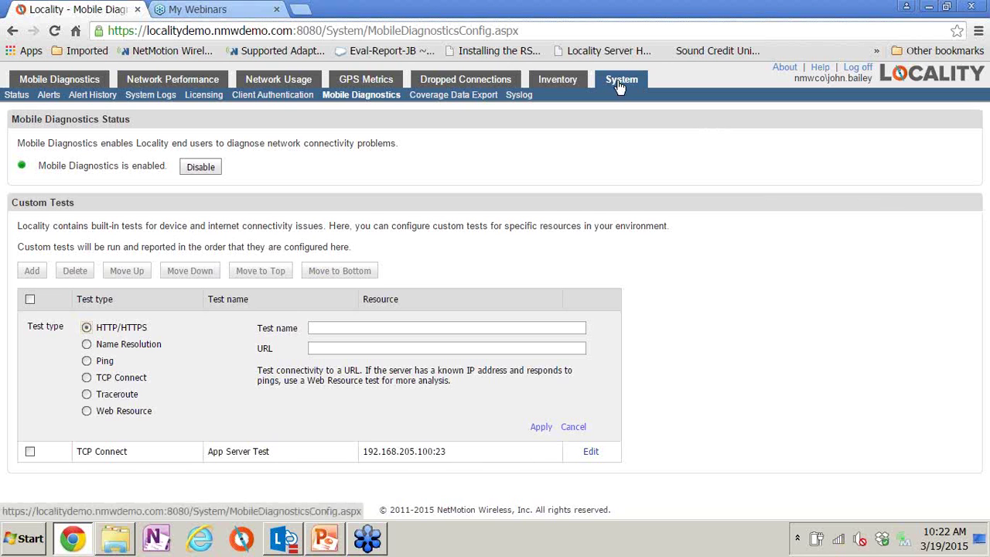
Start a new alert of type Mobile Diagnostics for Failed results and examine its text, email and syslog notification options
{"action": "left_click", "coordinate": [49, 95]}
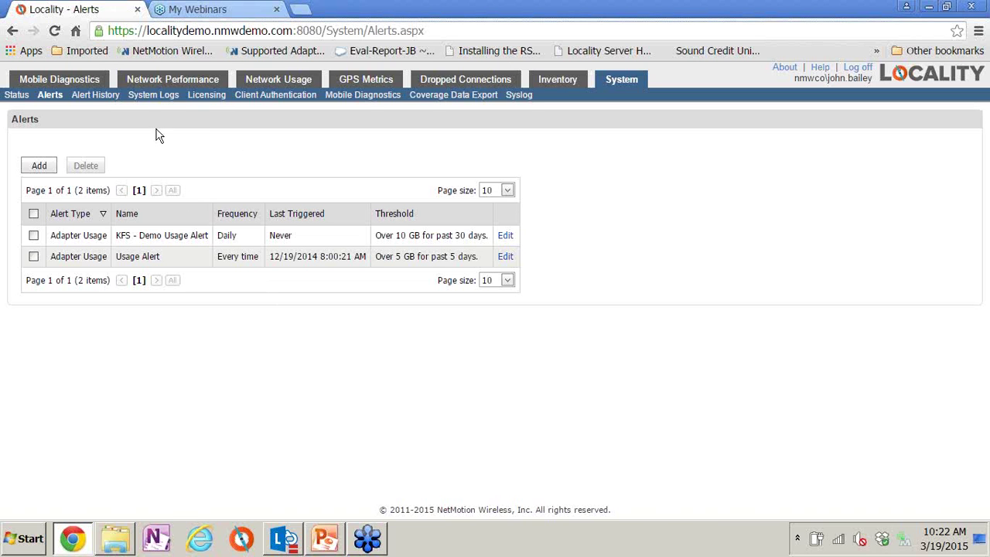
{"action": "left_click", "coordinate": [41, 169]}
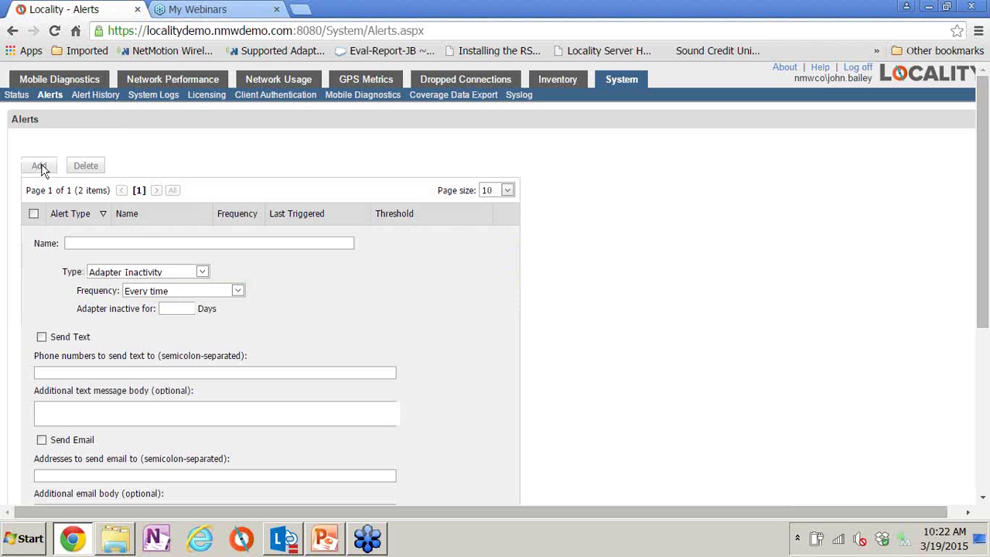
{"action": "left_click", "coordinate": [203, 272]}
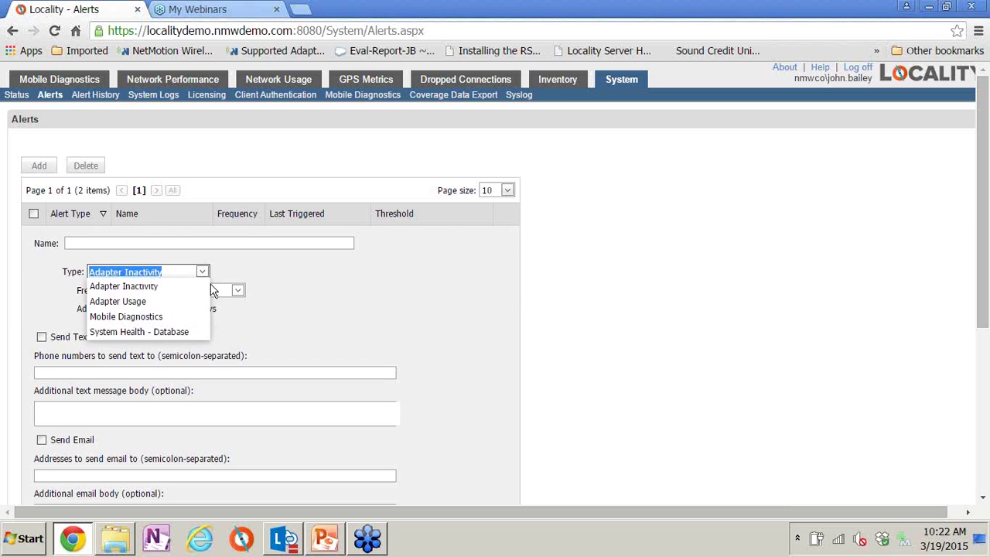
{"action": "left_click", "coordinate": [195, 317]}
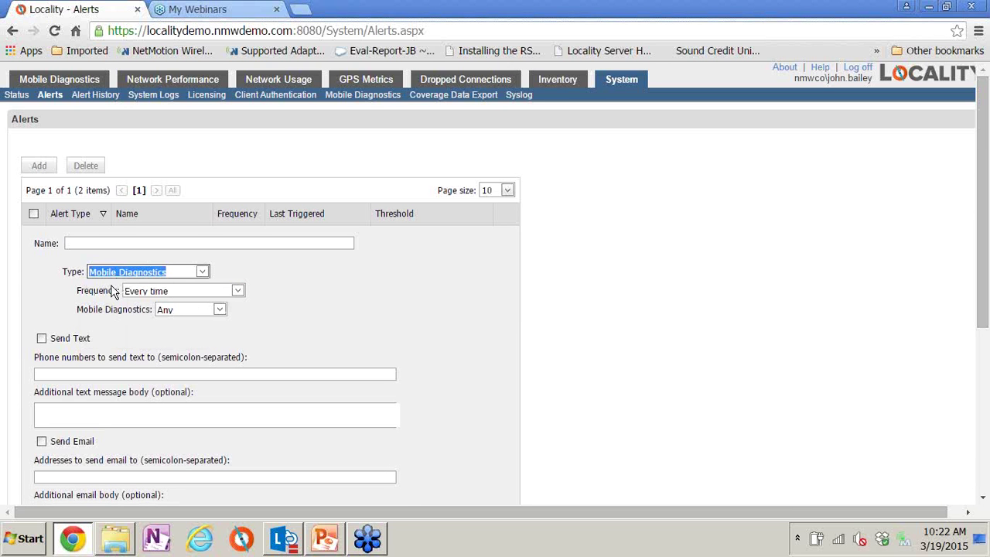
{"action": "left_click", "coordinate": [220, 309]}
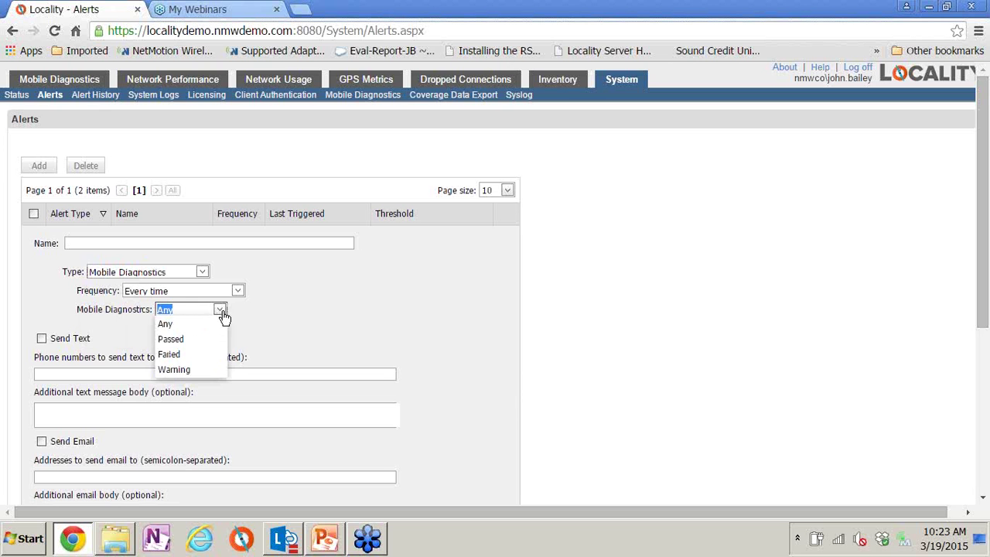
{"action": "left_click", "coordinate": [207, 361]}
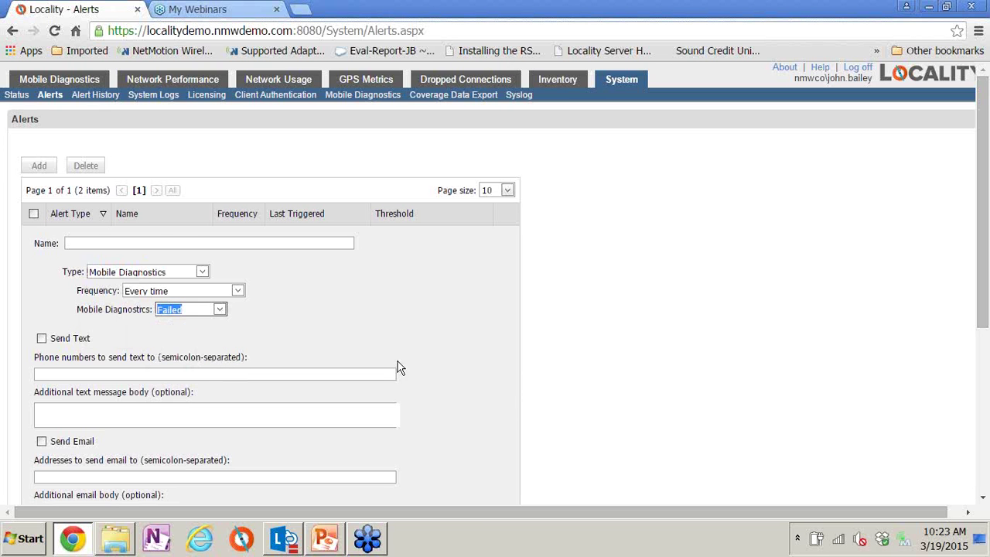
{"action": "left_click_drag", "start_coordinate": [982, 317], "coordinate": [973, 389]}
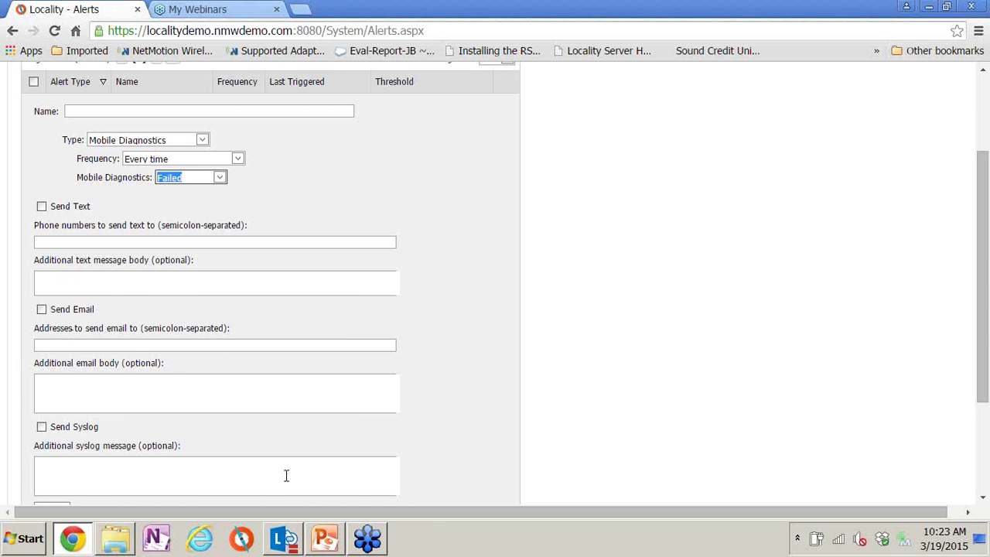
{"action": "left_click", "coordinate": [149, 288]}
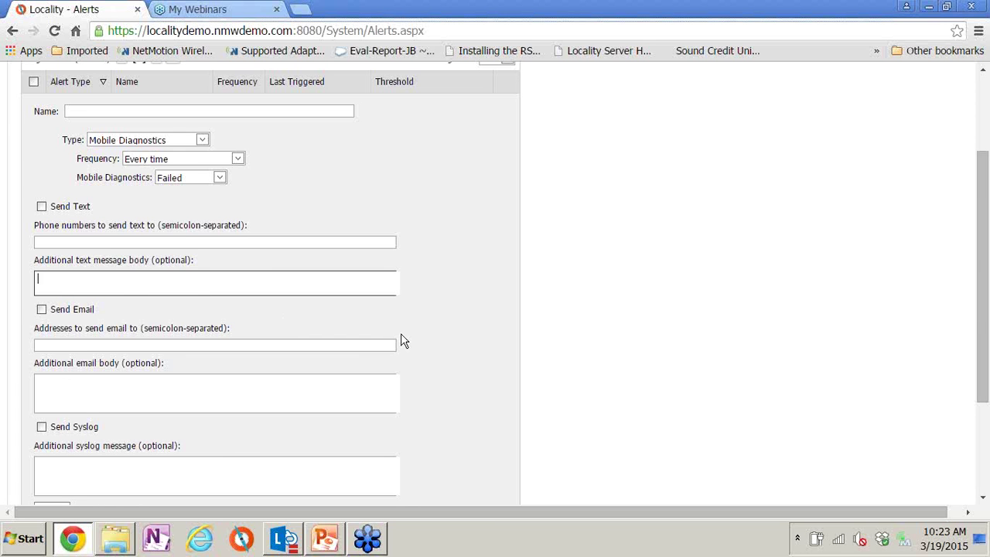
{"action": "scroll", "coordinate": [483, 269], "scroll_direction": "up", "scroll_amount": 2}
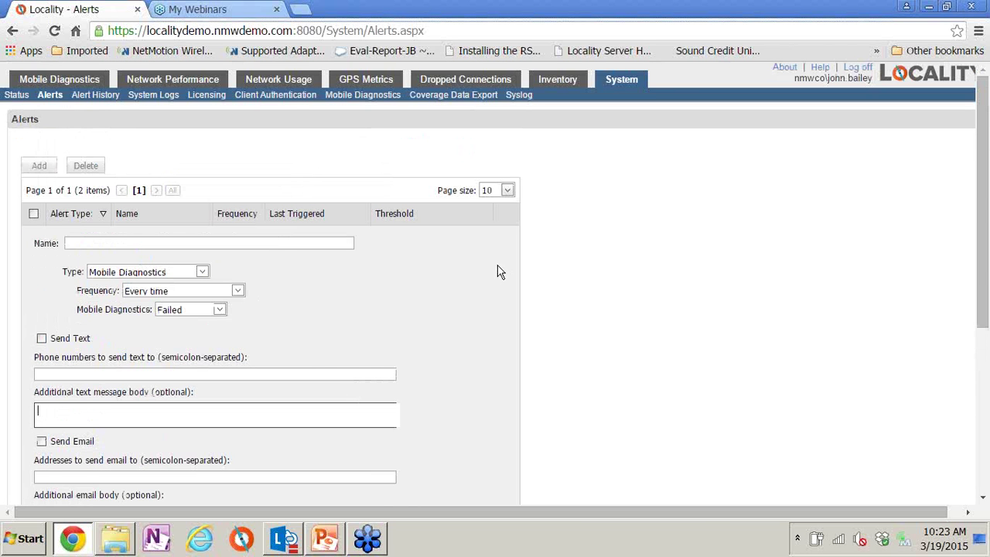
Change the new alert's type to Adapter Usage and examine its over/under threshold, data amount and day-range settings
{"action": "left_click", "coordinate": [203, 273]}
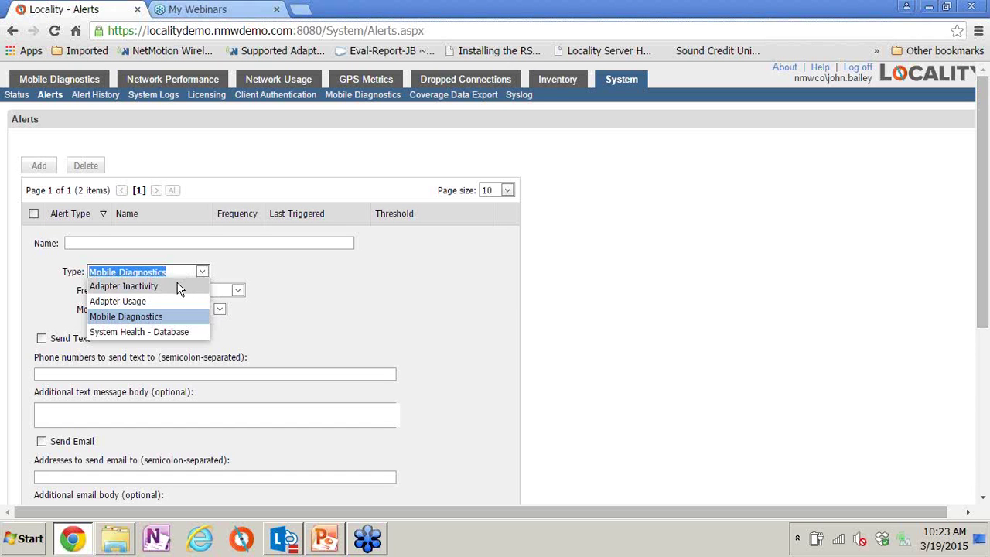
{"action": "left_click", "coordinate": [169, 301]}
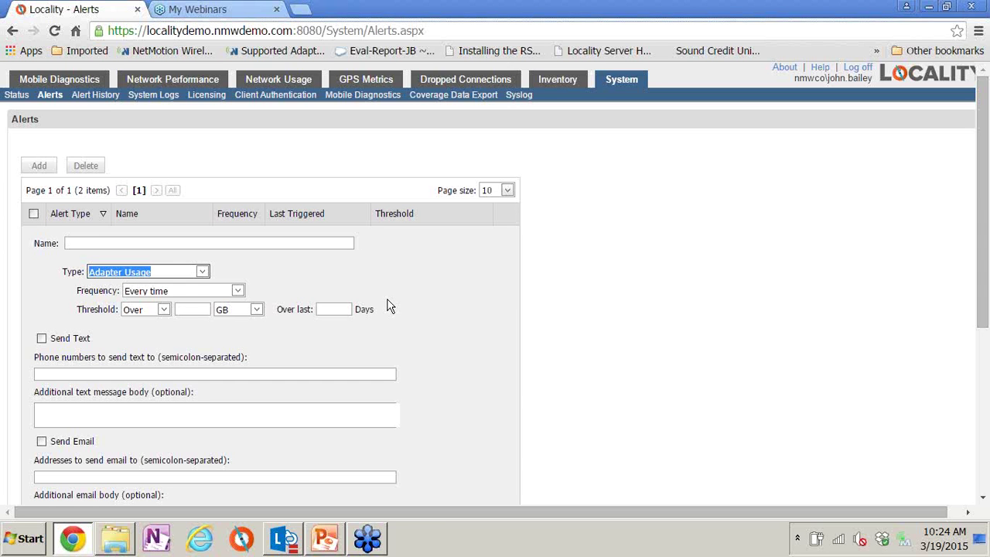
{"action": "left_click", "coordinate": [199, 308]}
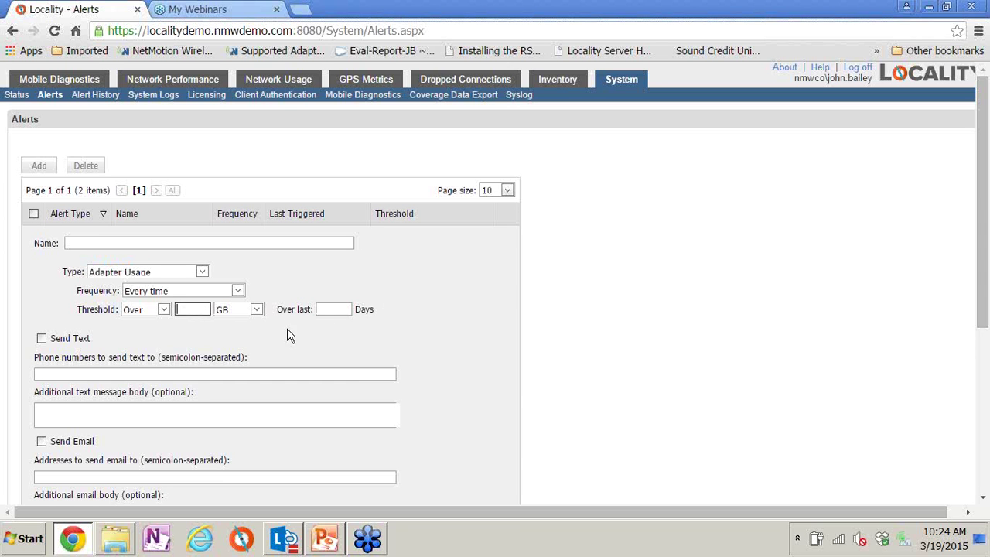
{"action": "left_click", "coordinate": [347, 308]}
{"action": "left_click", "coordinate": [164, 309]}
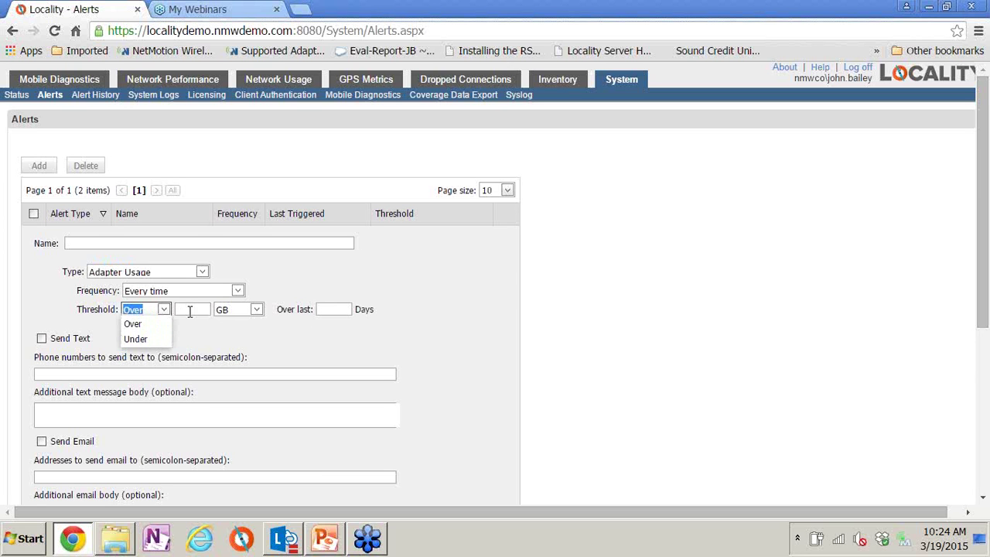
{"action": "left_click", "coordinate": [189, 309]}
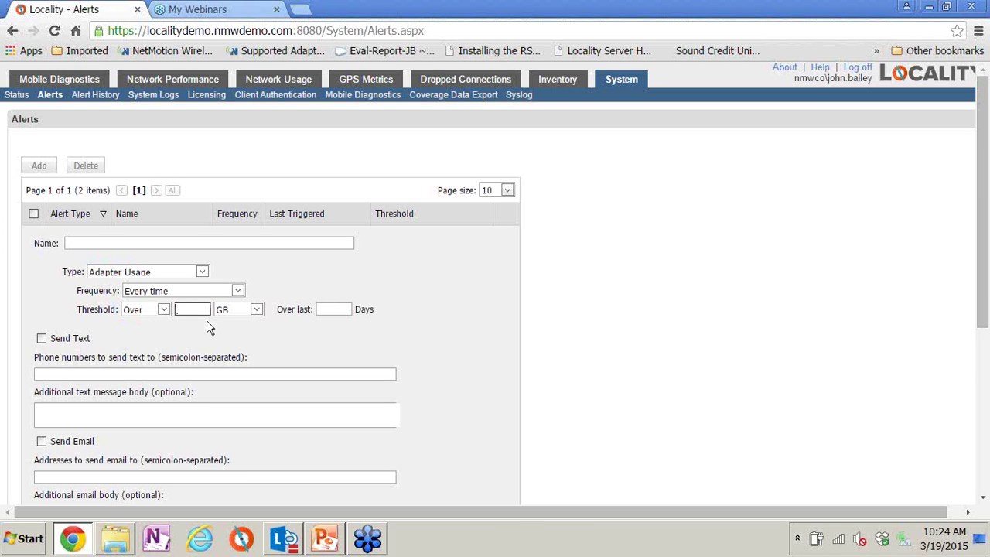
Set the new alert's type to Adapter Inactivity and select its inactive-days field for entry
{"action": "left_click", "coordinate": [201, 272]}
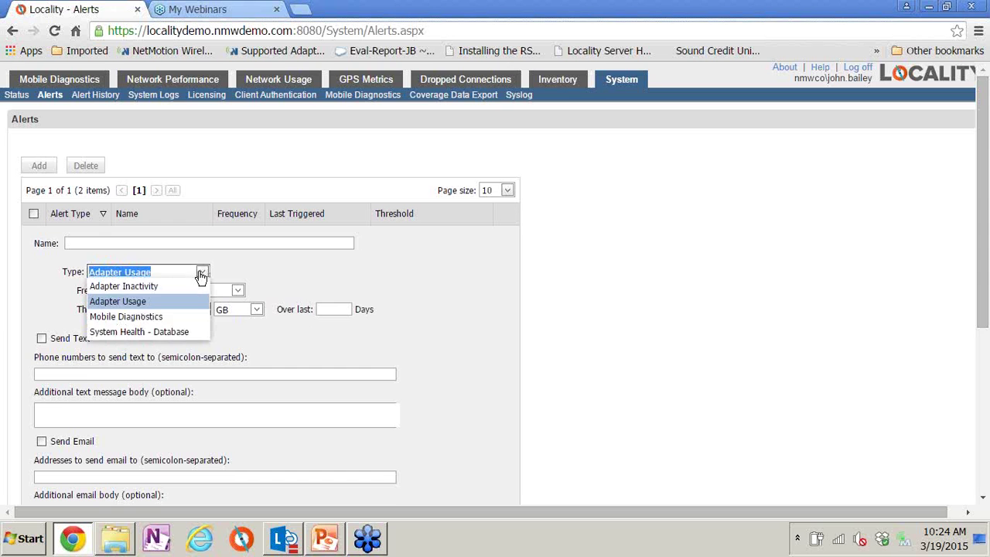
{"action": "left_click", "coordinate": [192, 286]}
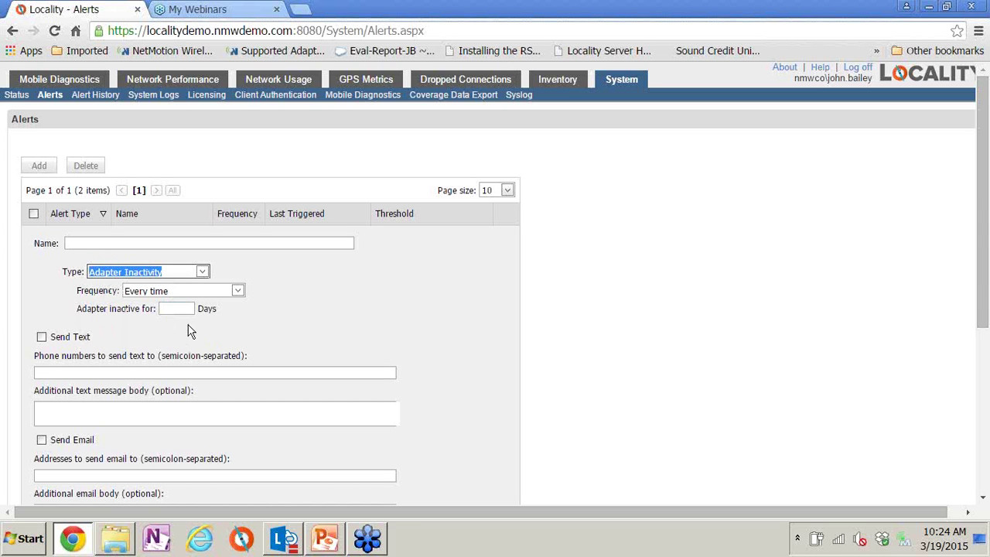
{"action": "left_click", "coordinate": [187, 309]}
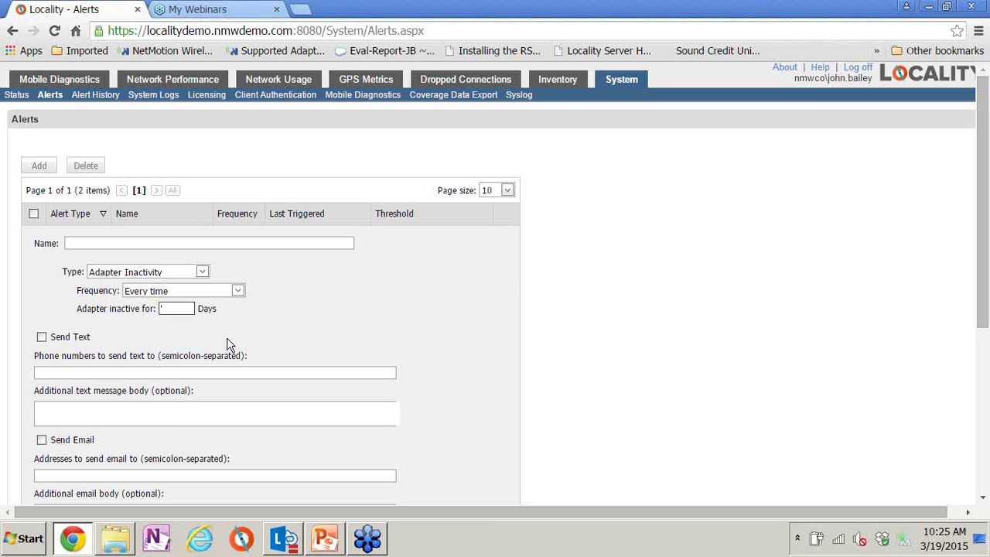
Switch to the PowerPoint presentation, start the slide show from the Demonstration slide and advance to the Q&A slide
{"action": "left_click", "coordinate": [325, 539]}
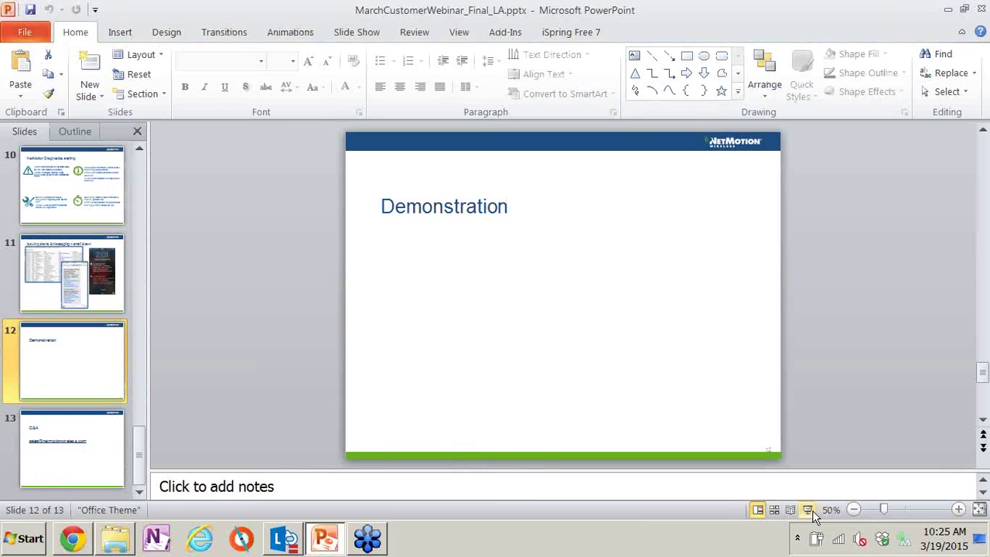
{"action": "left_click", "coordinate": [807, 510]}
{"action": "key", "text": "Right"}
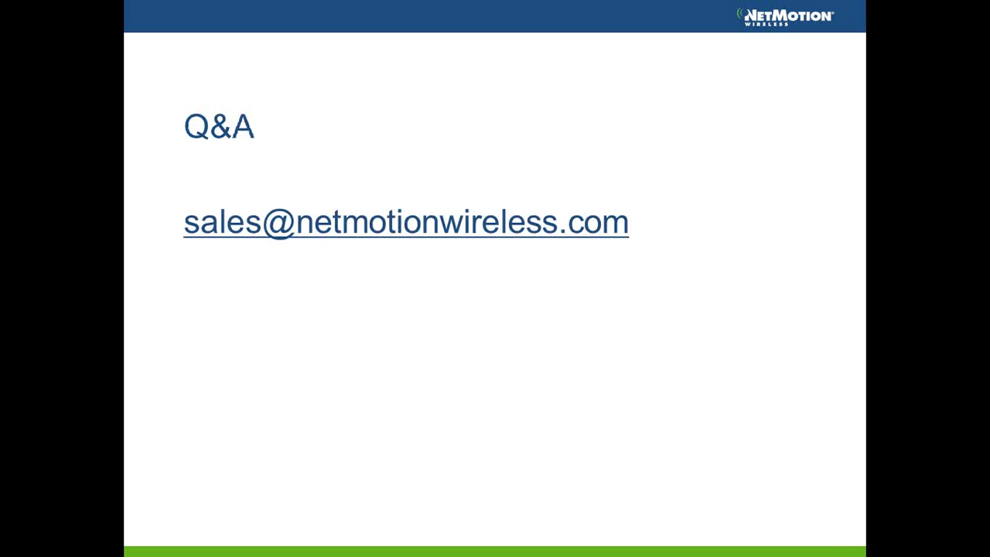